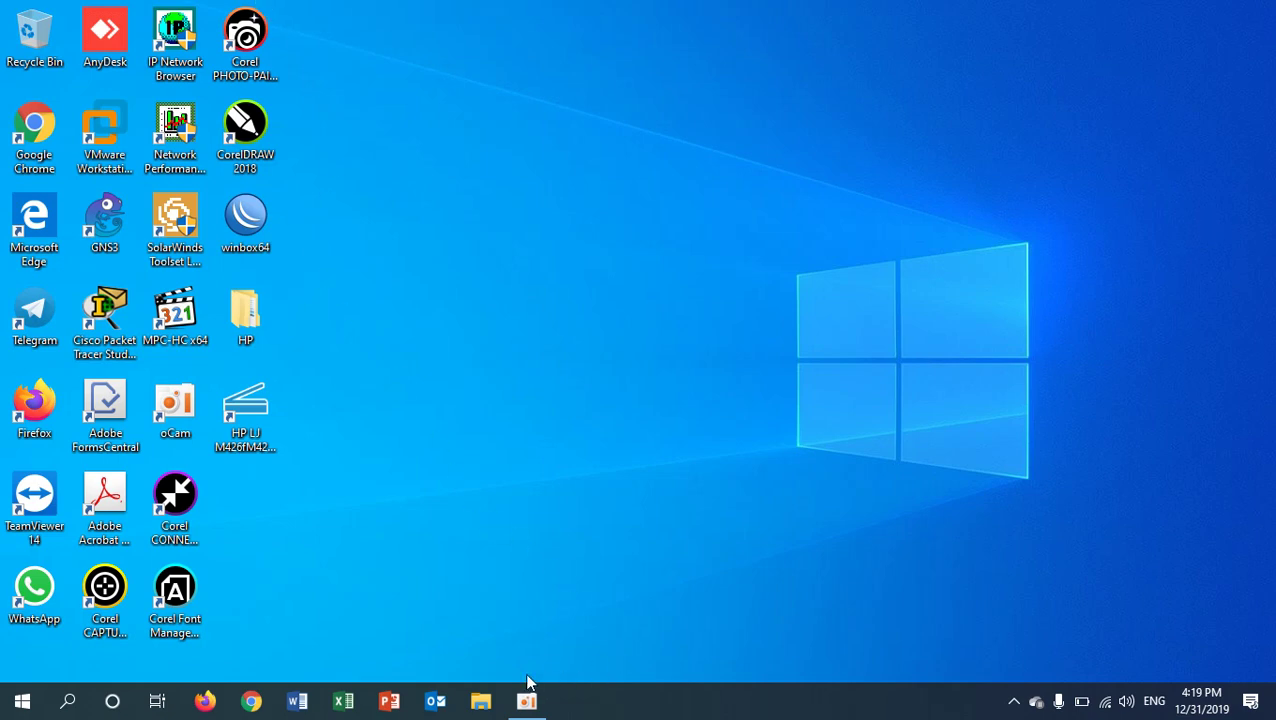
Open File Explorer and bring up the context menu for This PC.
left_click(480, 700)
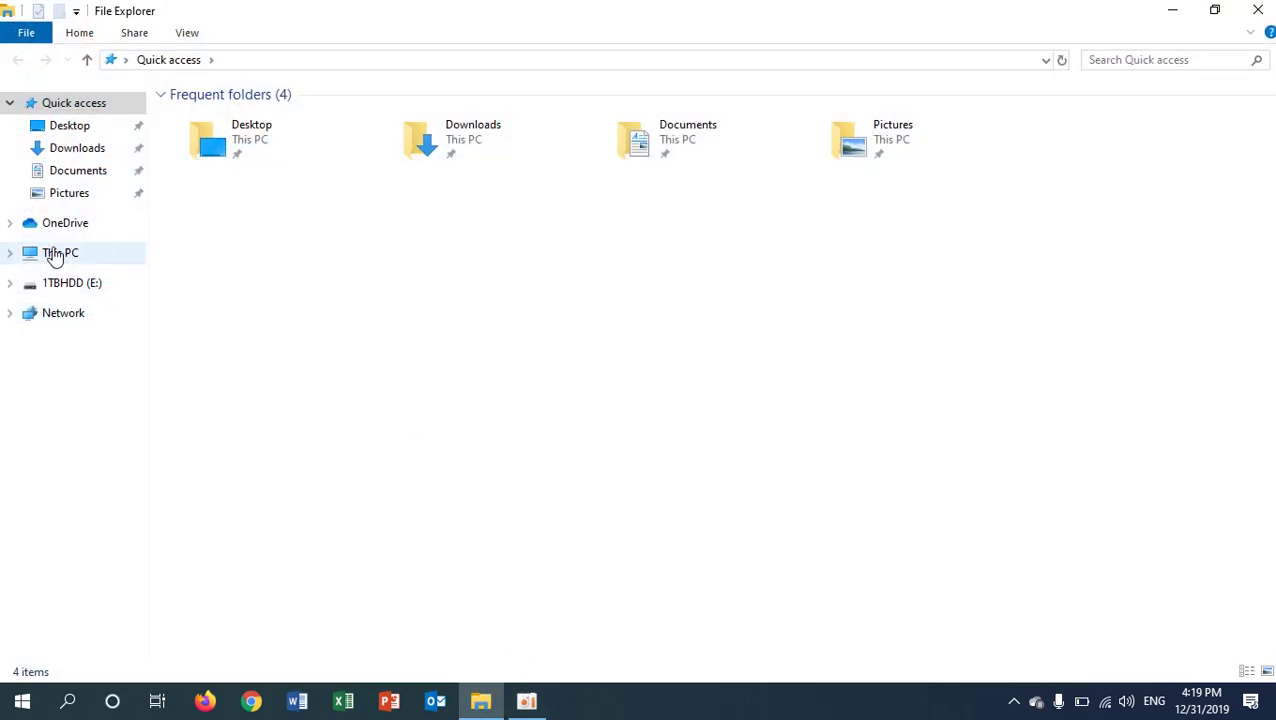
mouse_move(60, 253)
right_click(72, 262)
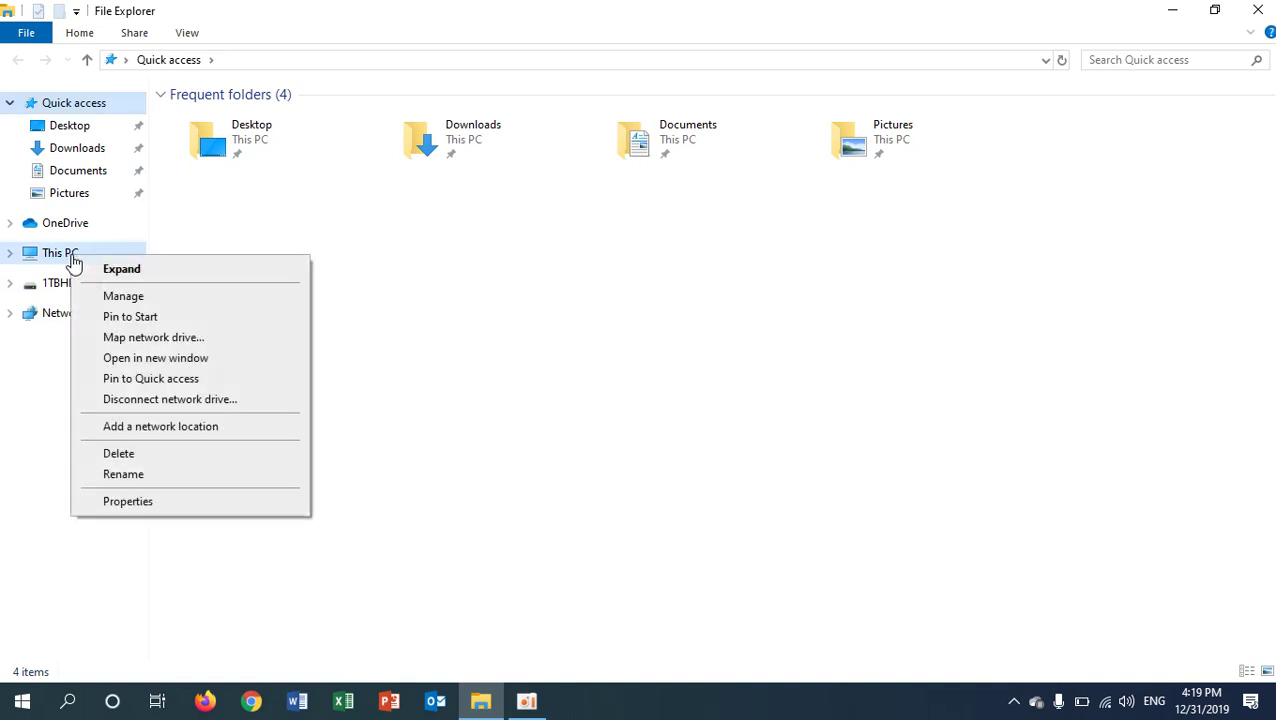
Open Computer Management, select Network adapters in Device Manager, and open the Action menu.
left_click(160, 304)
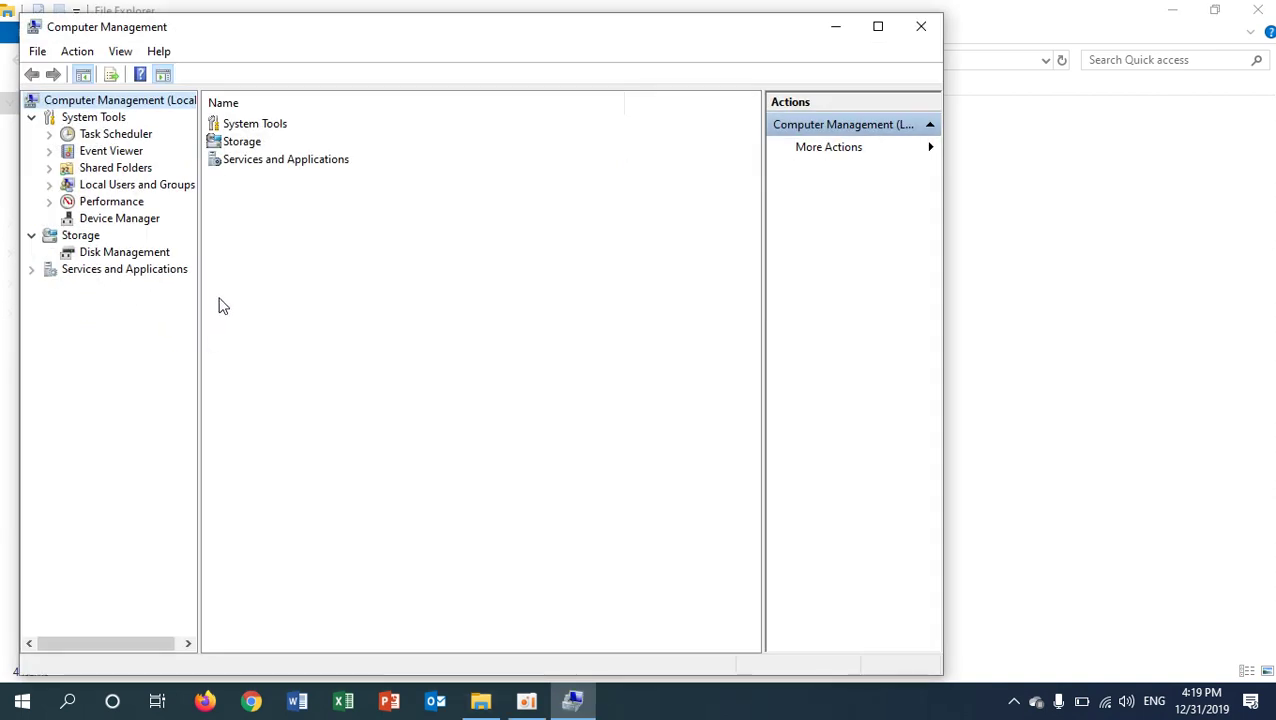
left_click(116, 218)
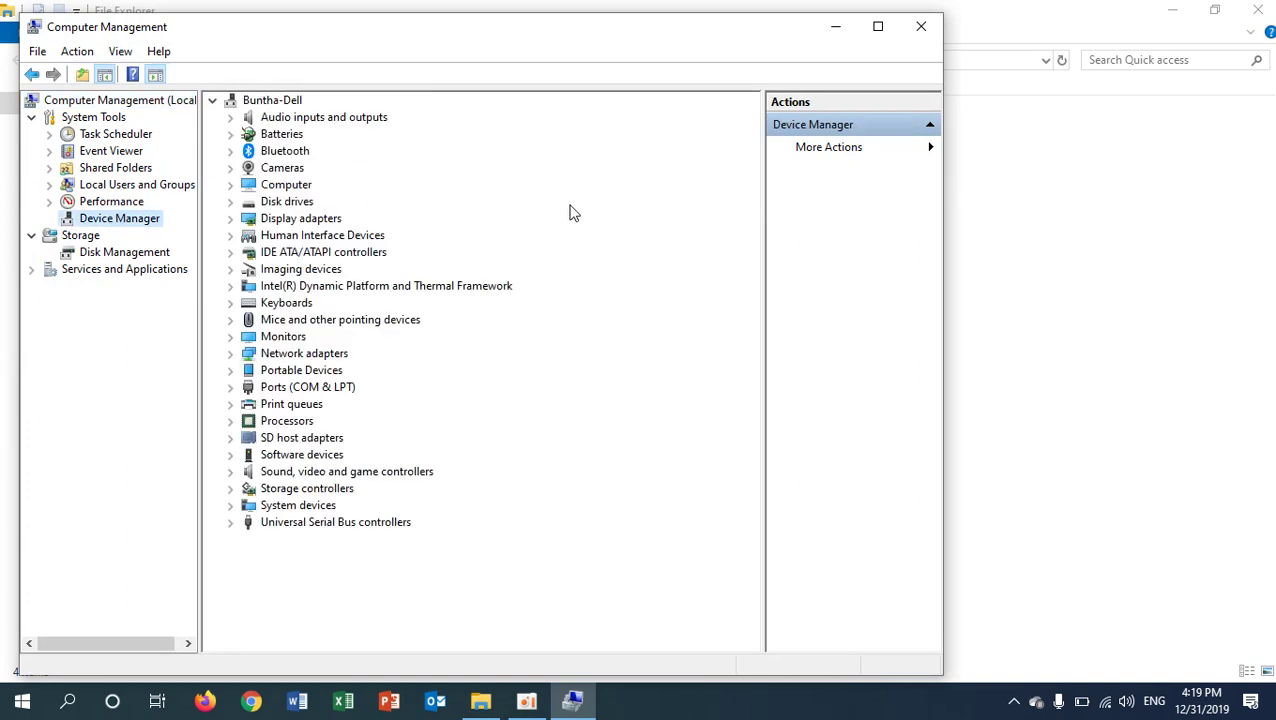
left_click(321, 359)
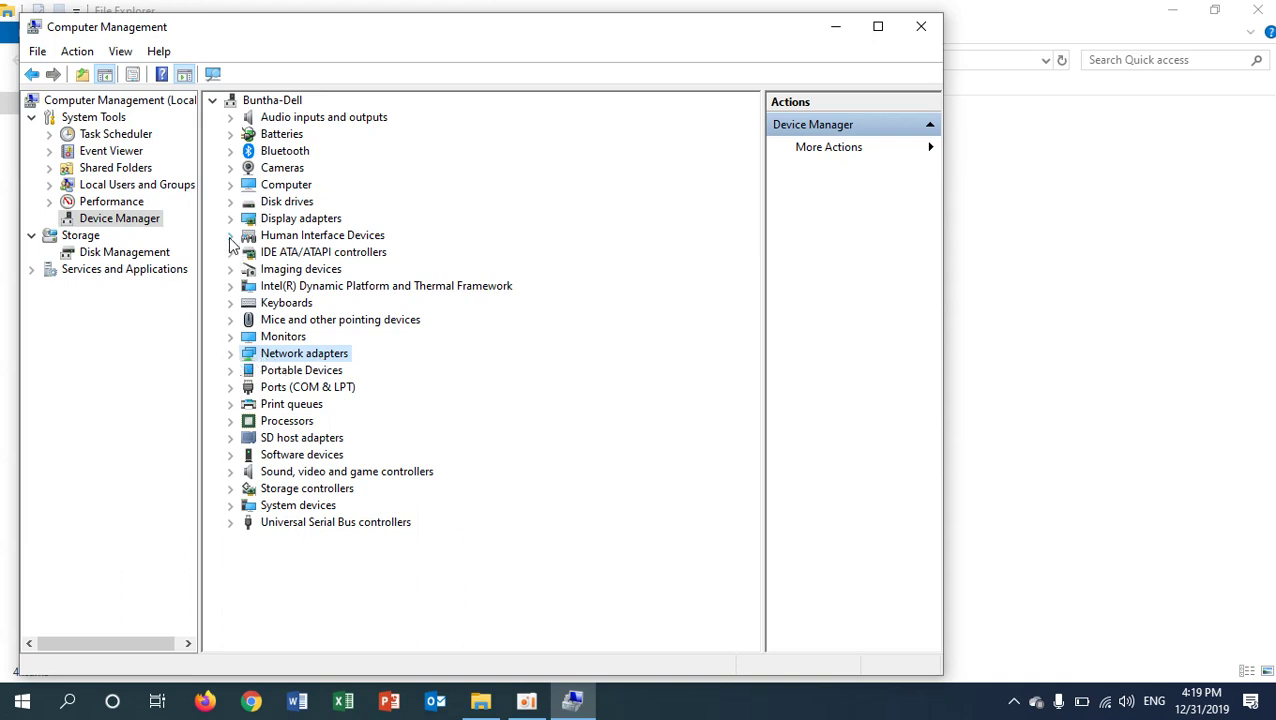
left_click(80, 53)
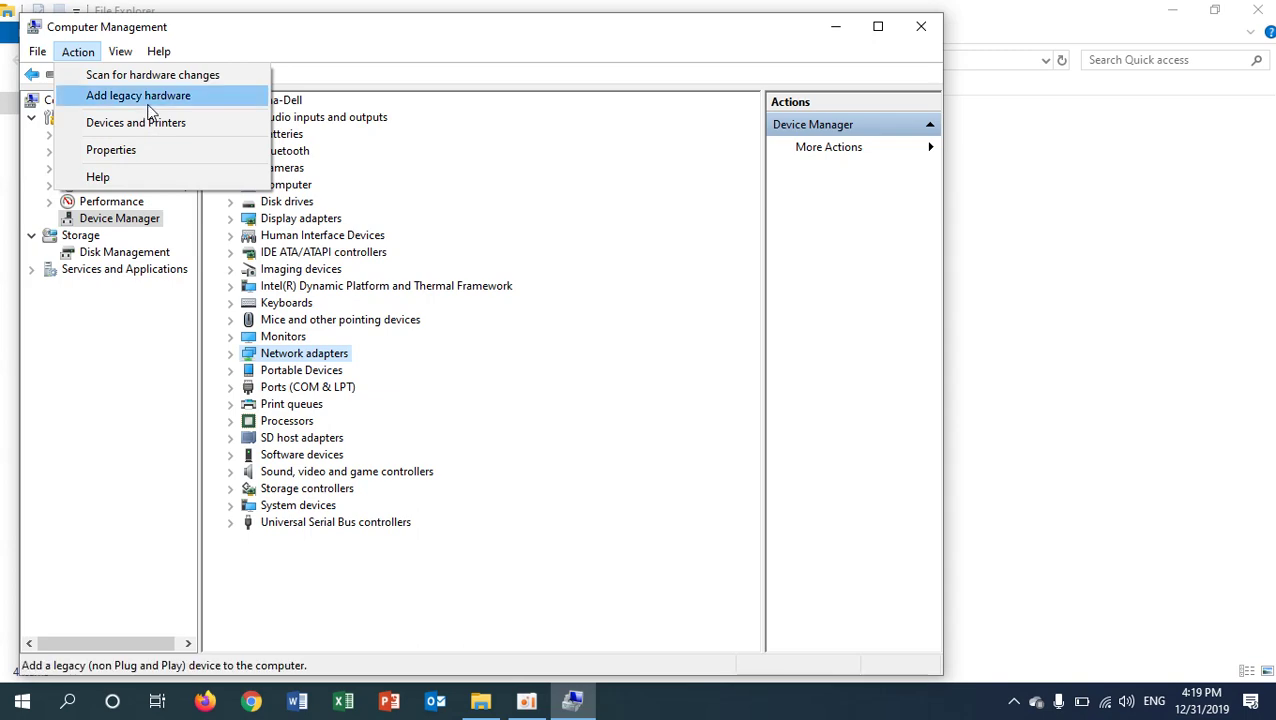
Start Add legacy hardware, choose manual selection from a list, and pick Network adapters.
left_click(192, 102)
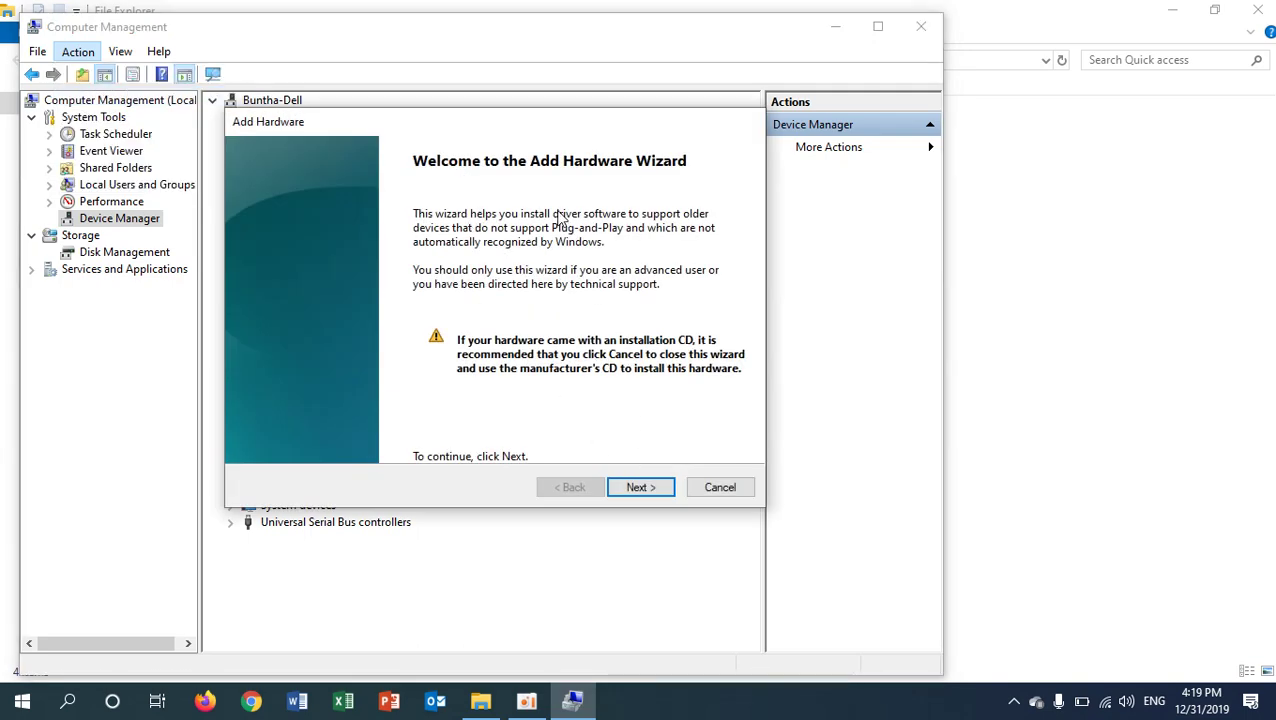
left_click(653, 487)
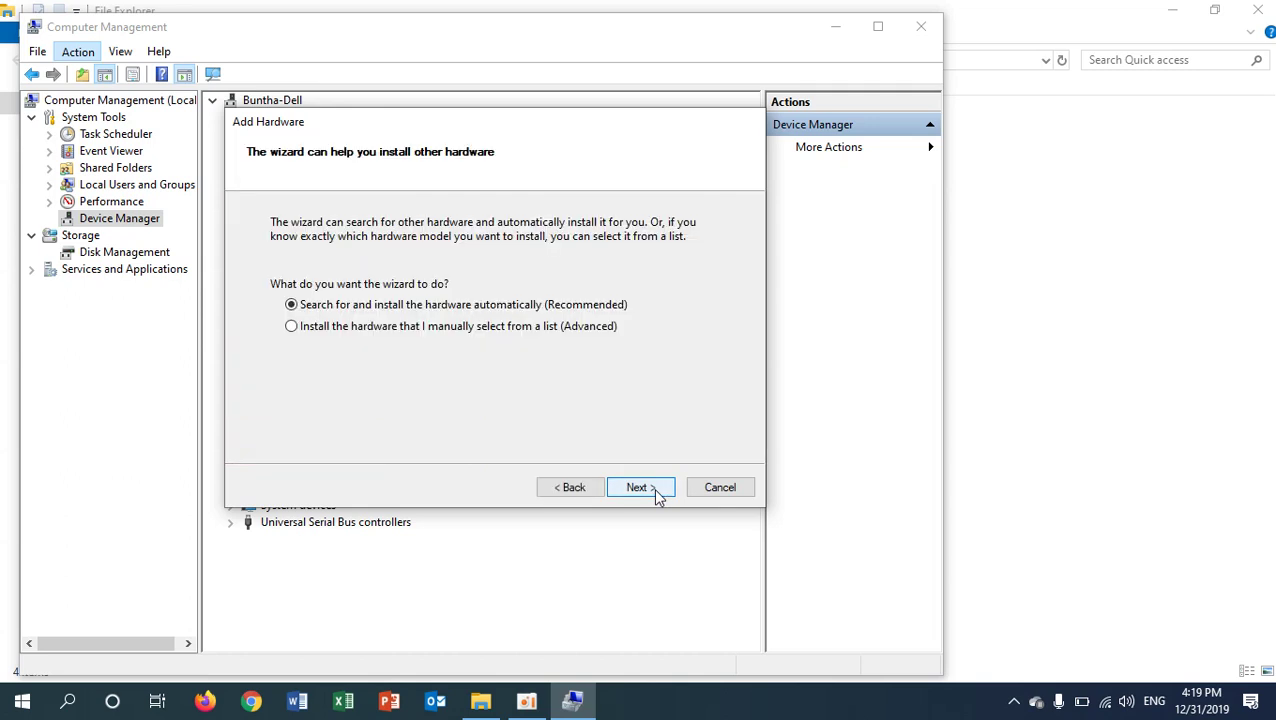
left_click(393, 333)
left_click(641, 489)
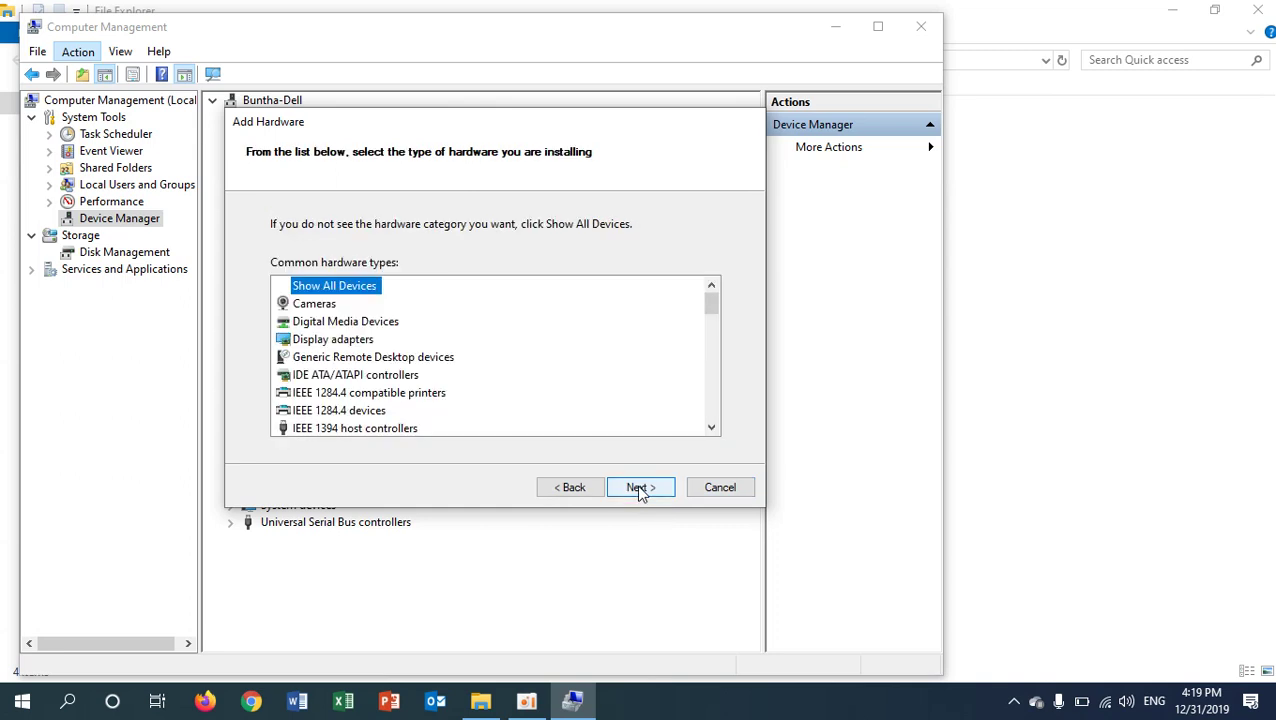
scroll(373, 410, "down", 2)
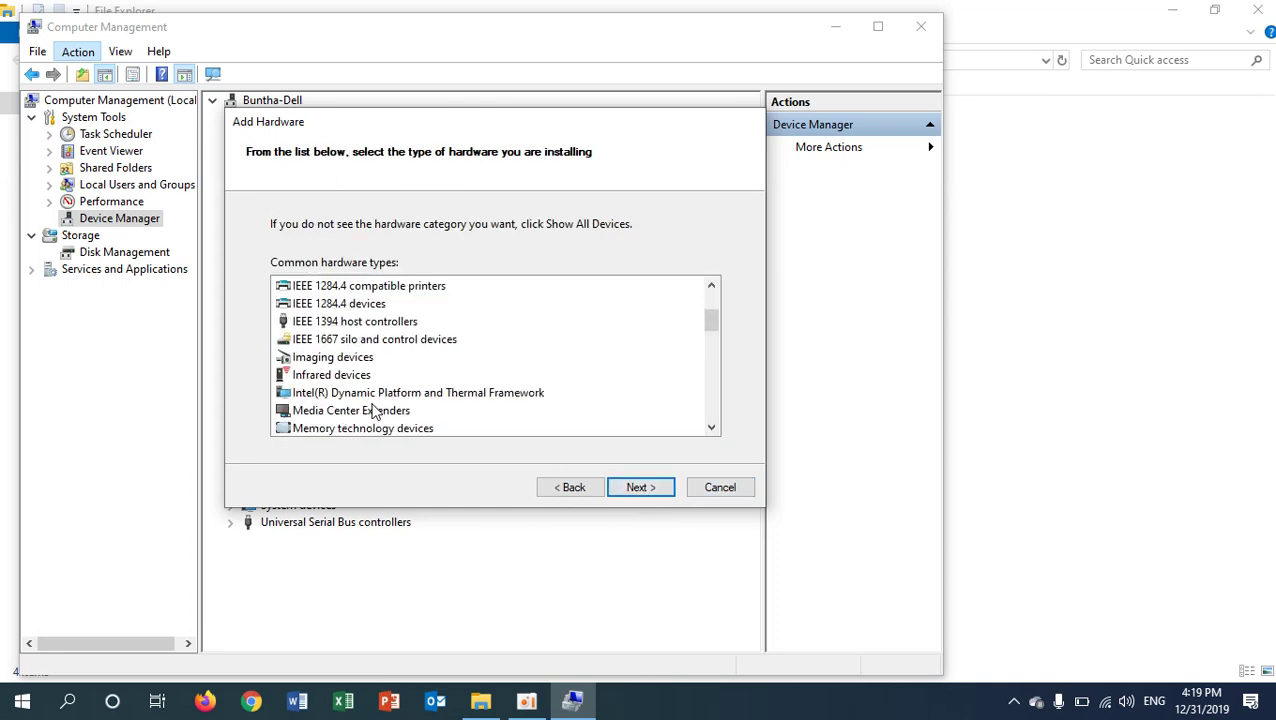
scroll(373, 410, "down", 1)
scroll(373, 410, "down", 1)
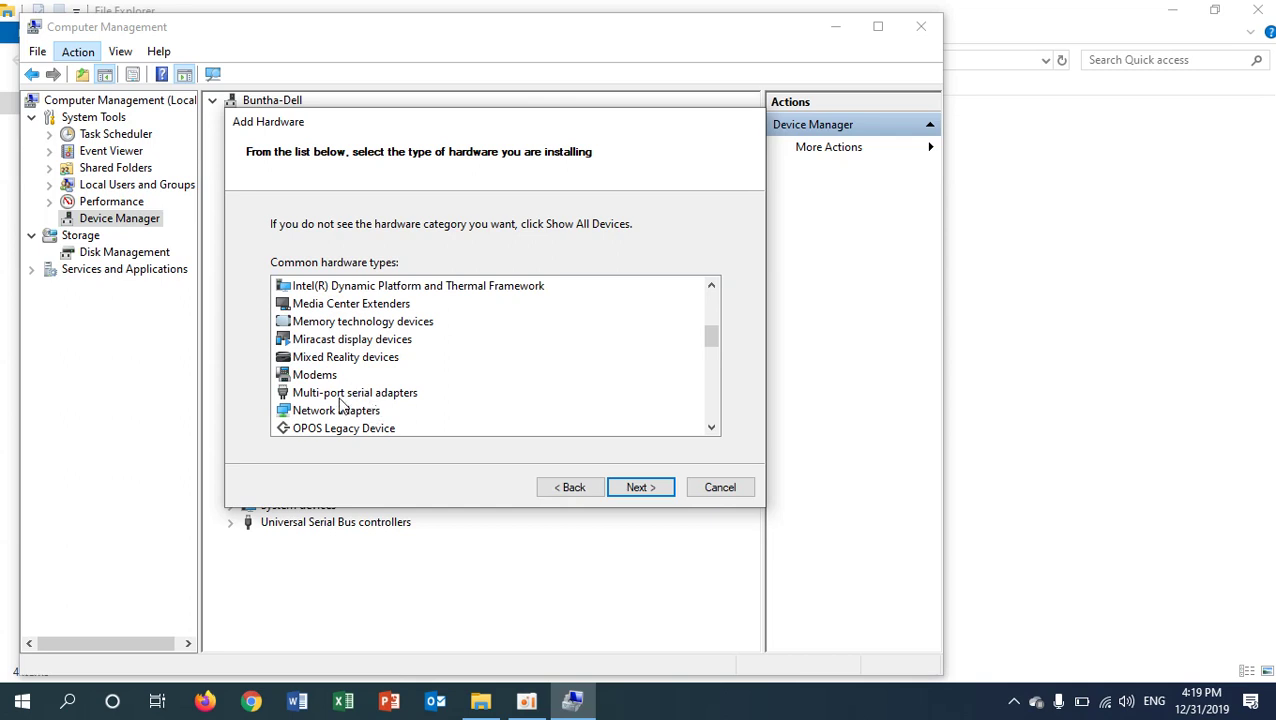
left_click(341, 409)
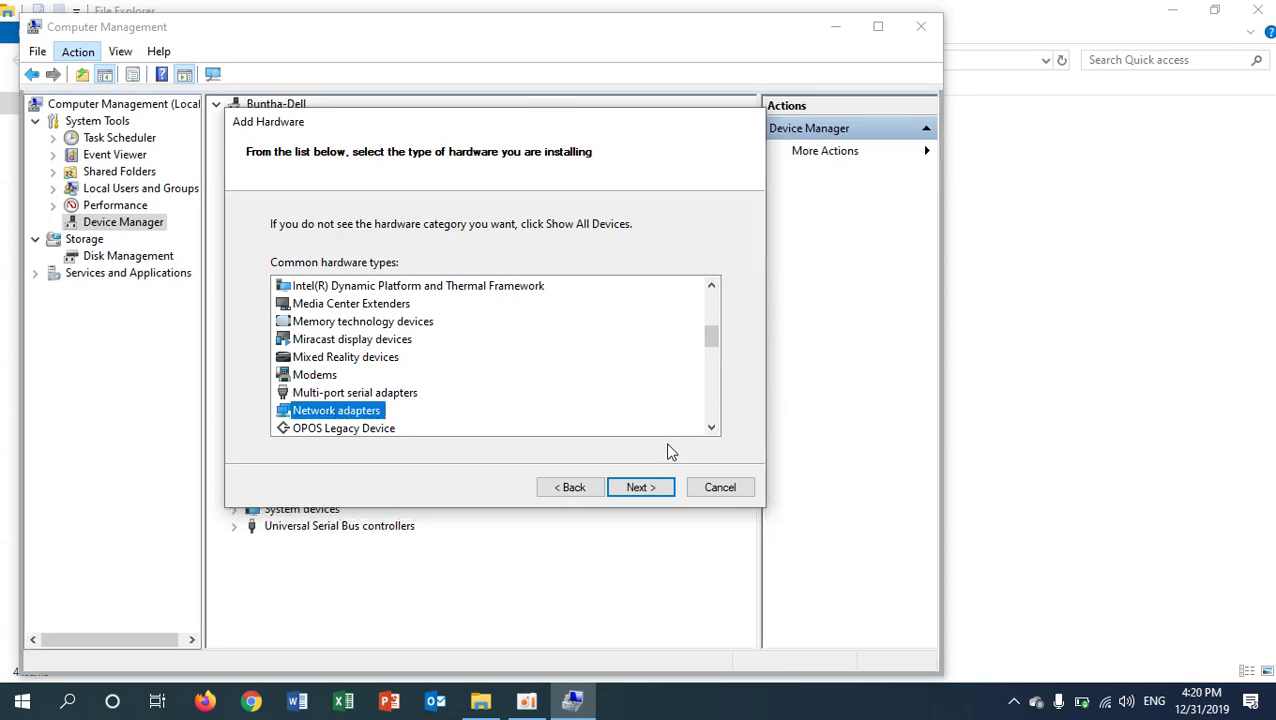
Choose Microsoft as manufacturer and Microsoft KM-TEST Loopback Adapter as the model.
left_click(639, 490)
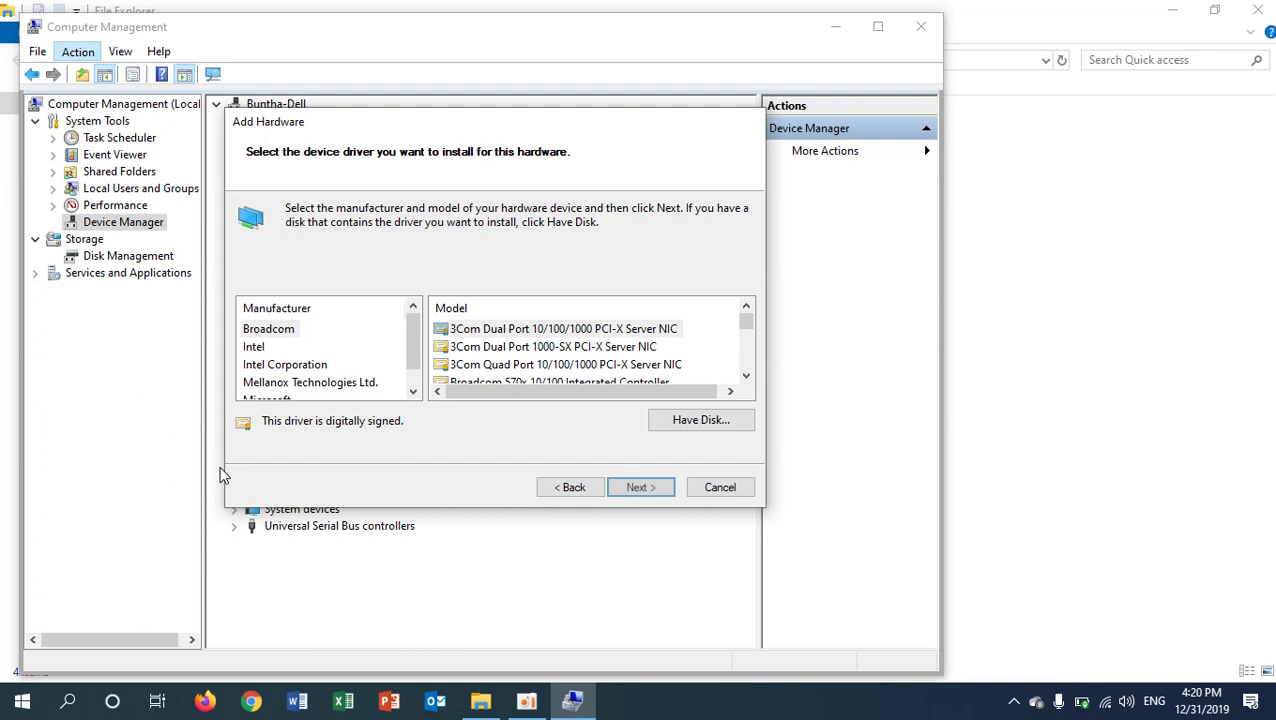
left_click(413, 391)
left_click(266, 384)
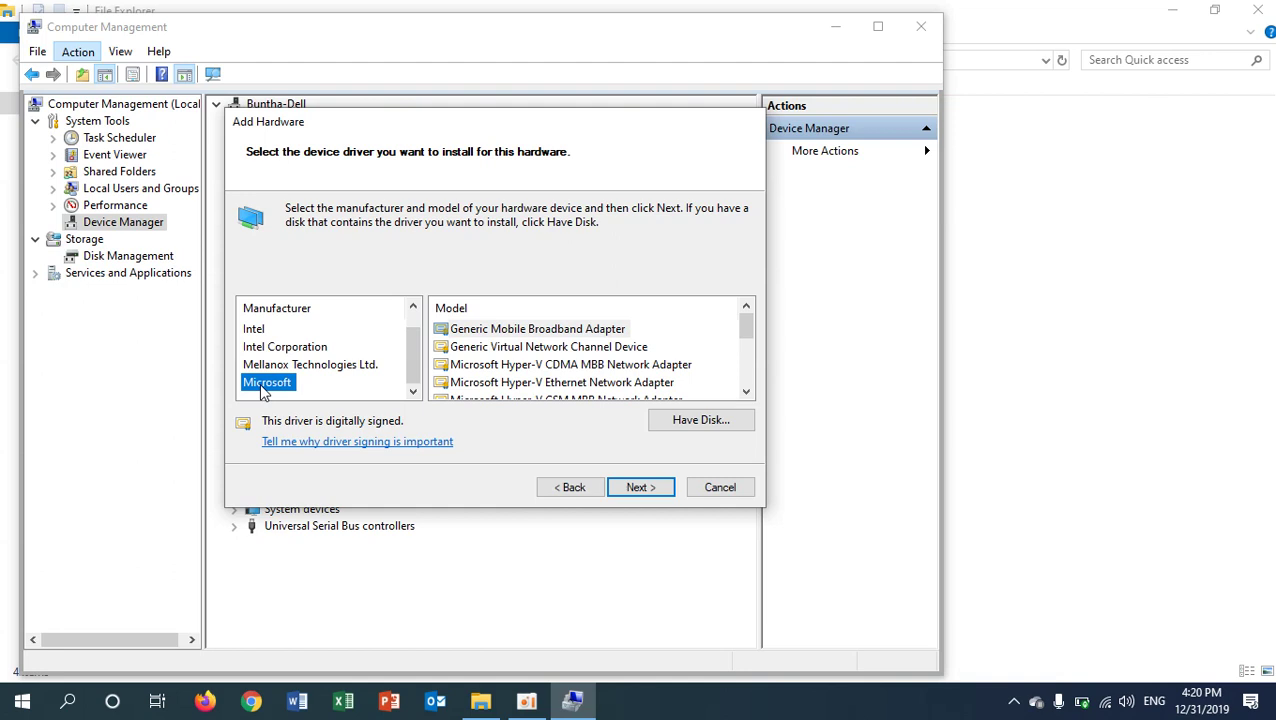
left_click(746, 391)
left_click(746, 391)
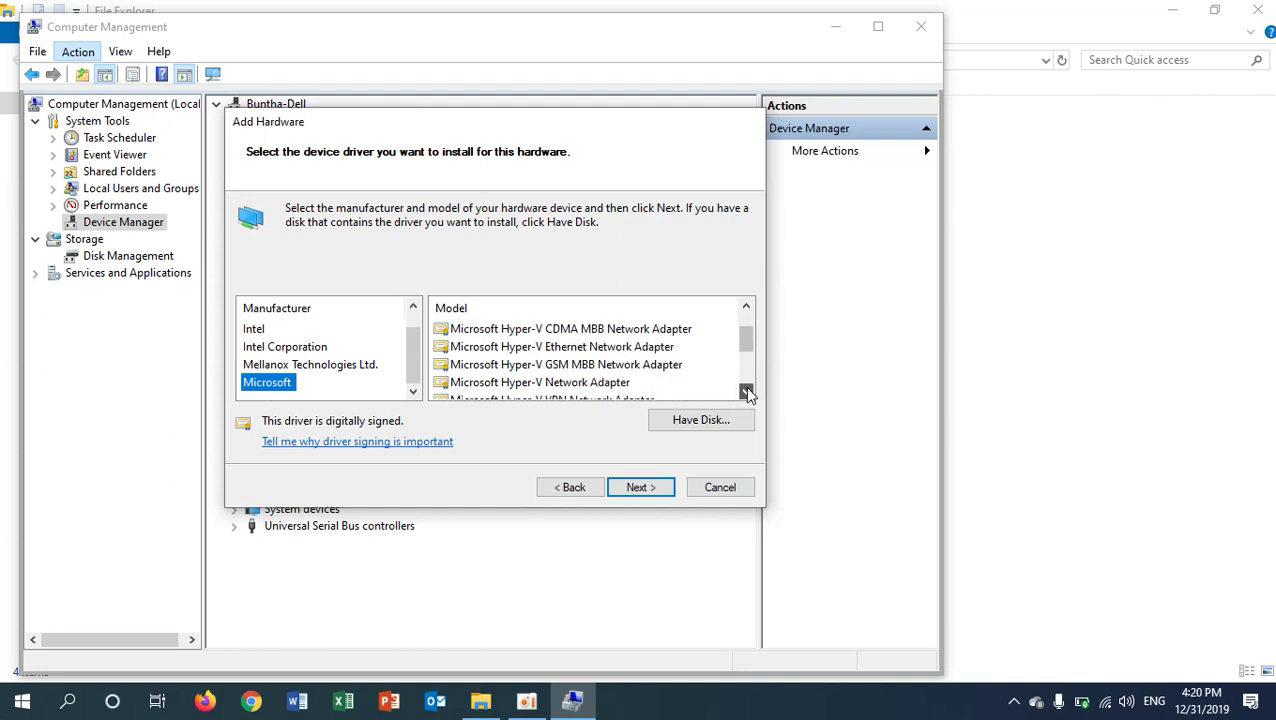
left_click(746, 391)
left_click(746, 391)
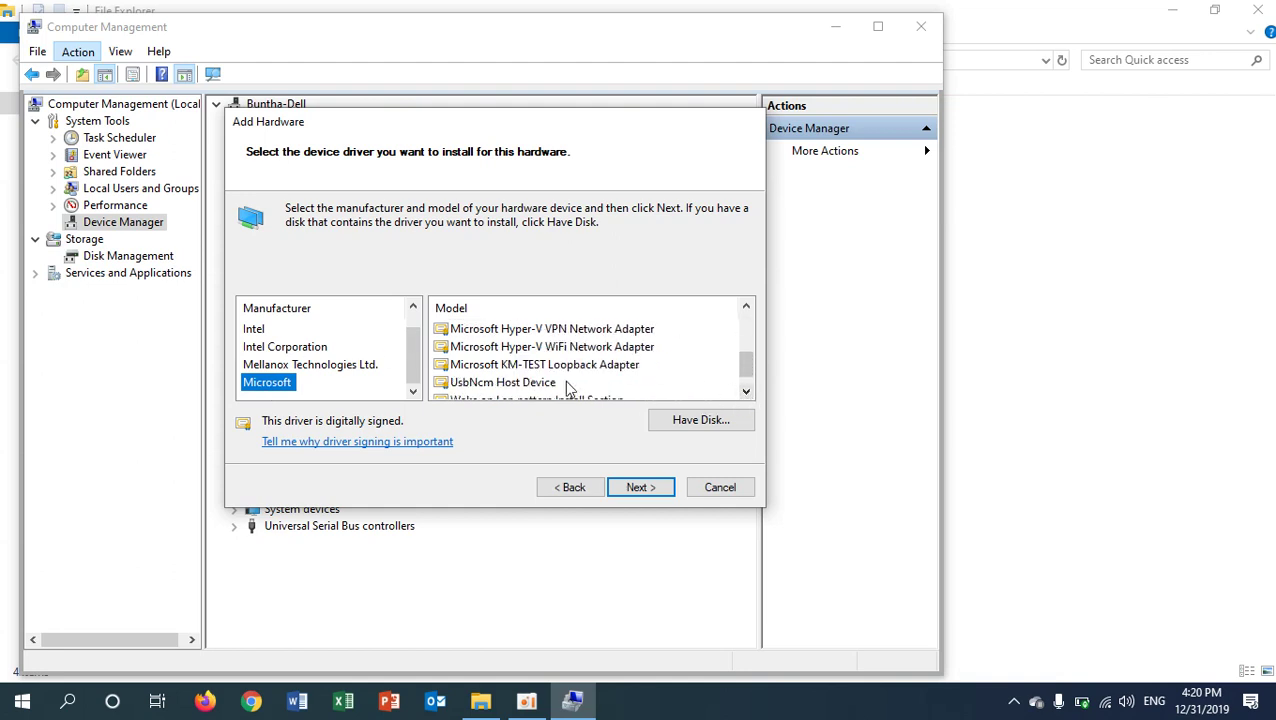
left_click(536, 366)
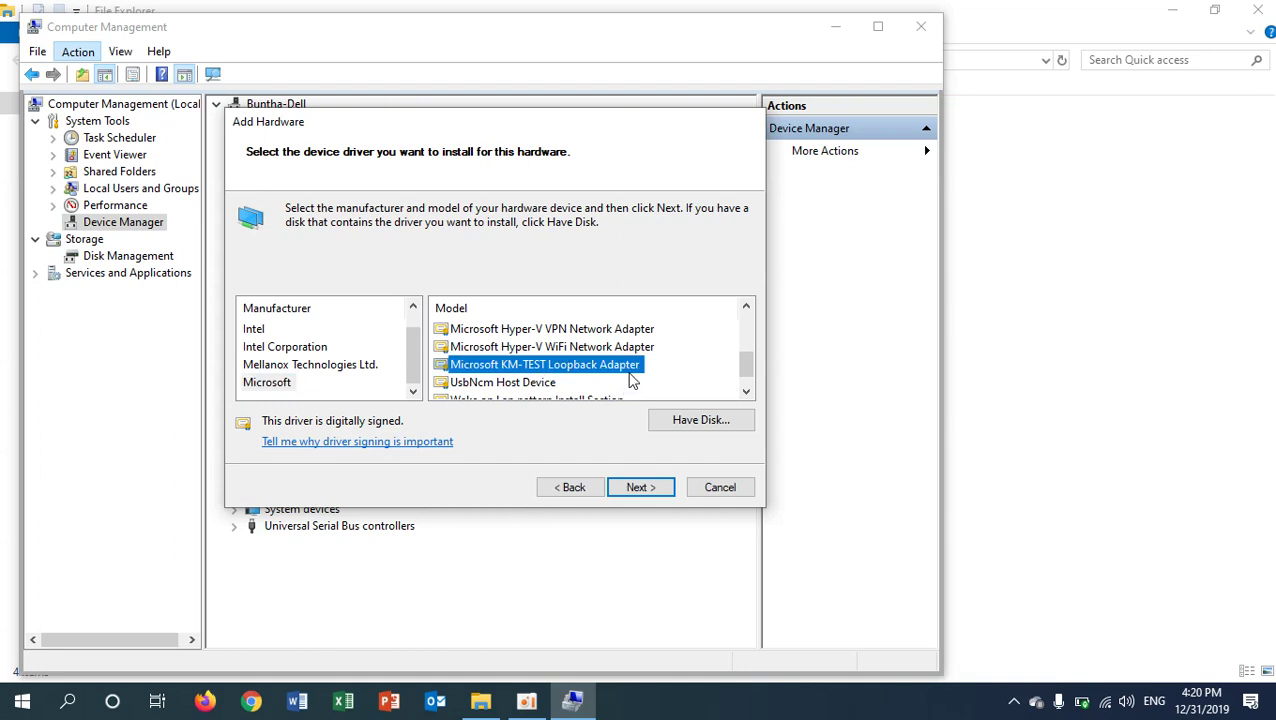
Install the loopback adapter and finish the Add Hardware wizard.
left_click(658, 487)
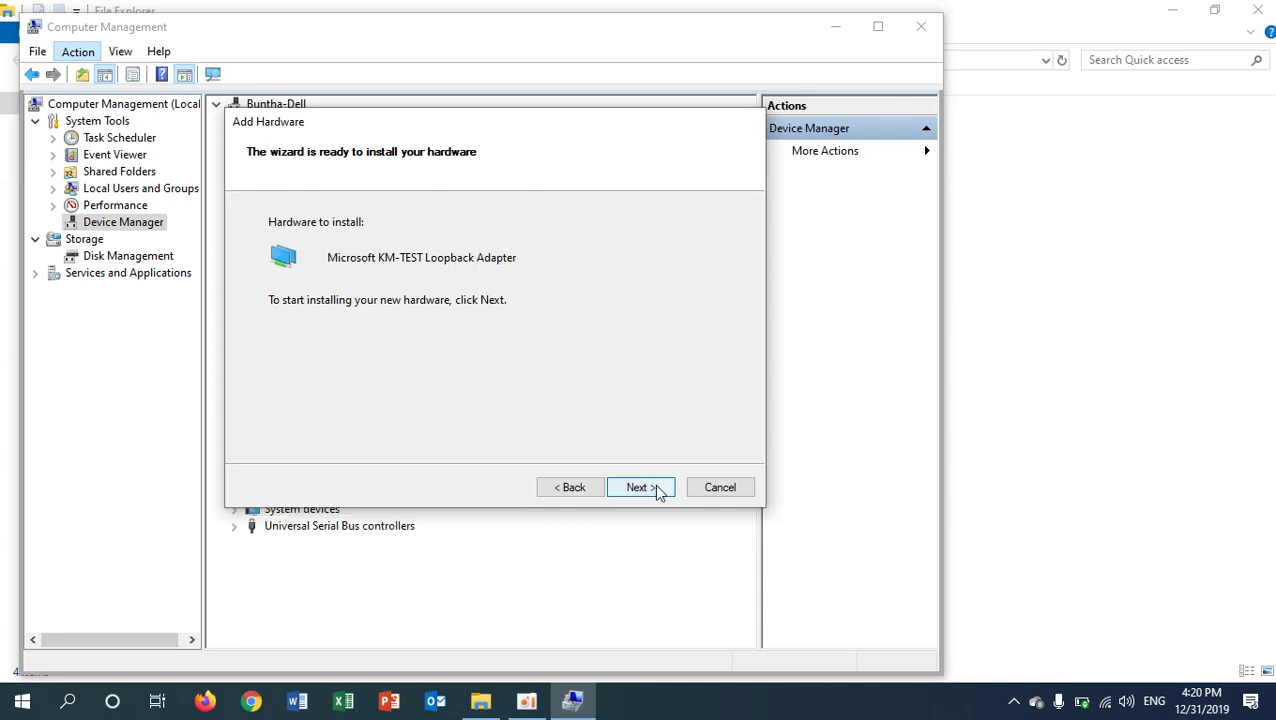
left_click(657, 487)
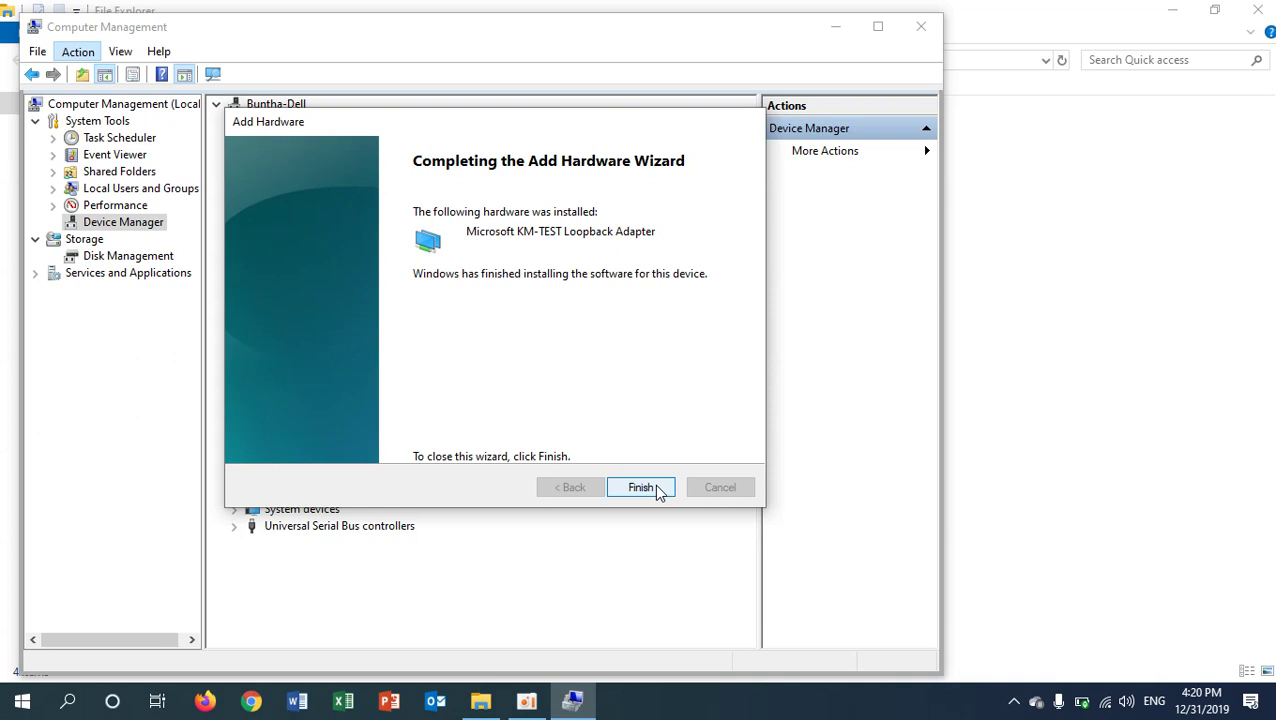
left_click(654, 487)
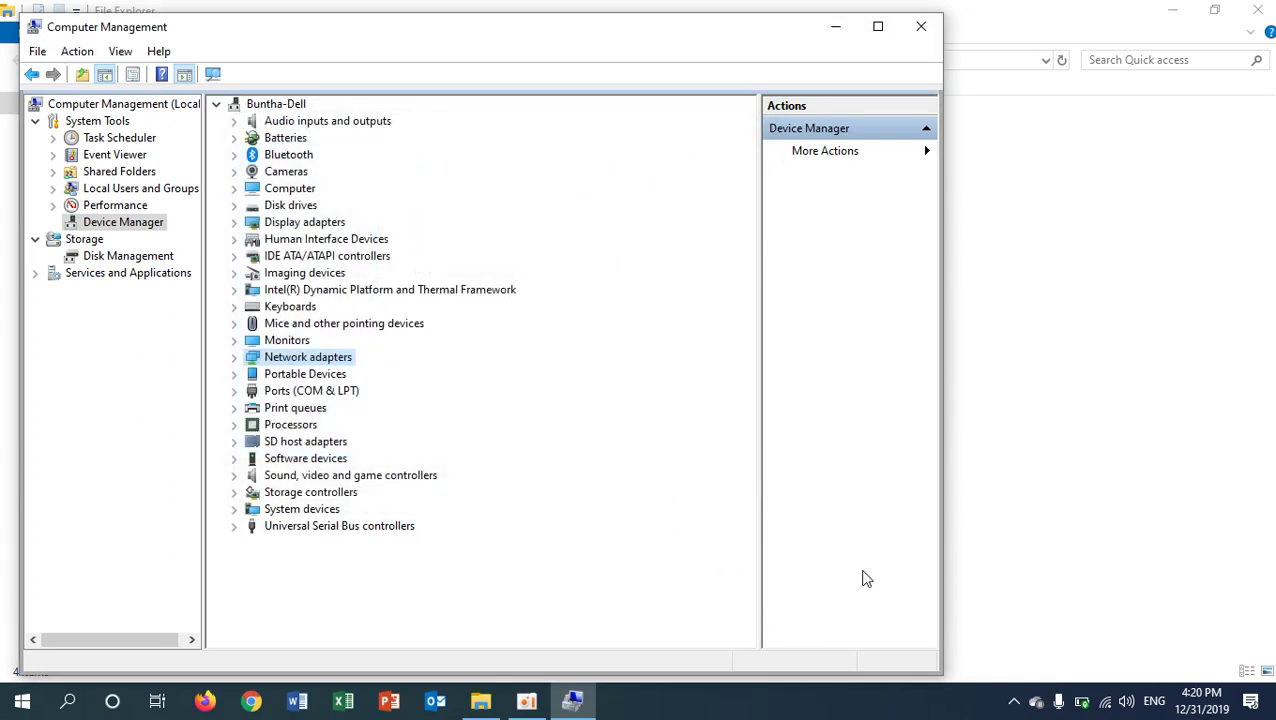
Open the network adapter list through the tray icon's Network & Internet settings.
right_click(1108, 706)
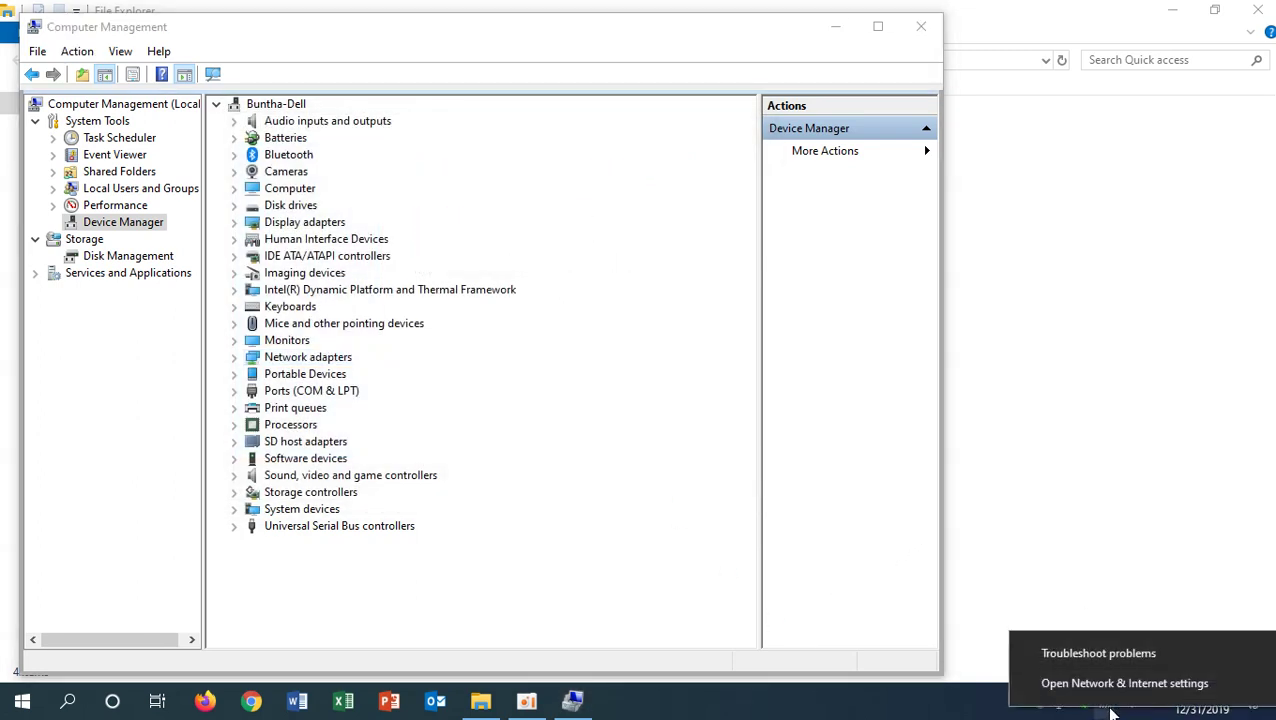
left_click(1070, 684)
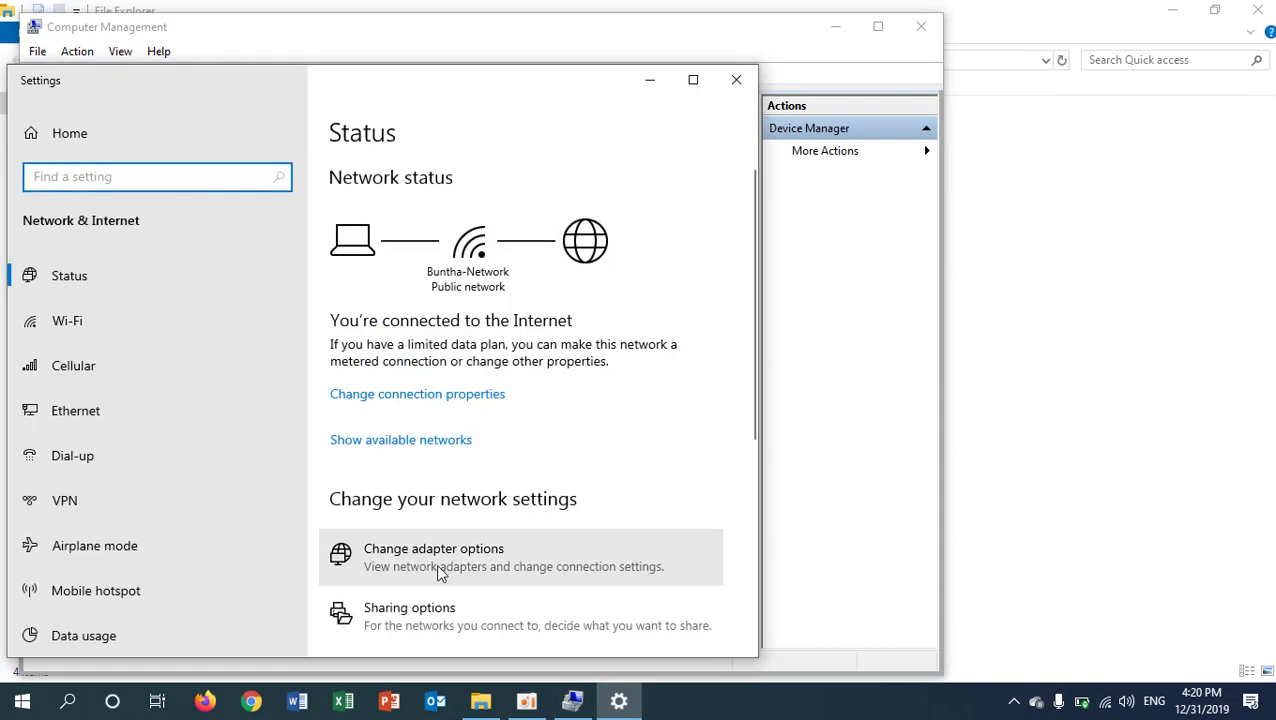
left_click(438, 570)
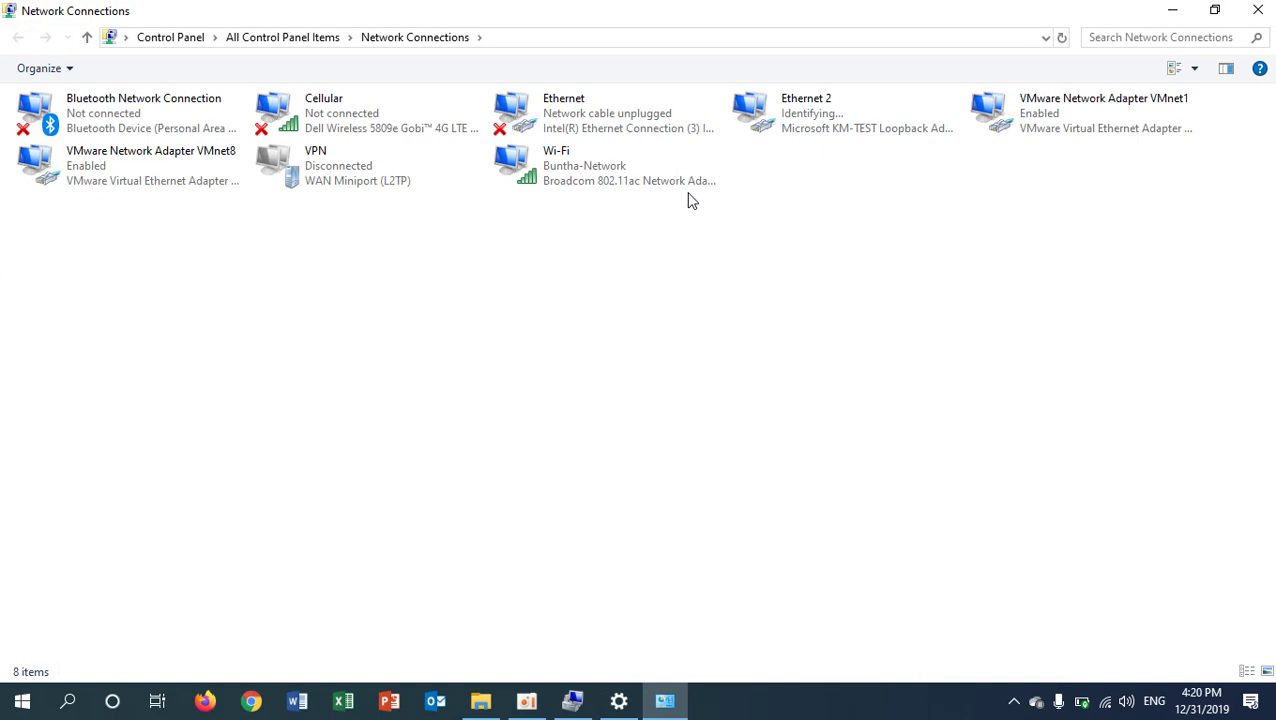
Look through the listed connections and select Ethernet 2, the new loopback adapter.
left_click(535, 125)
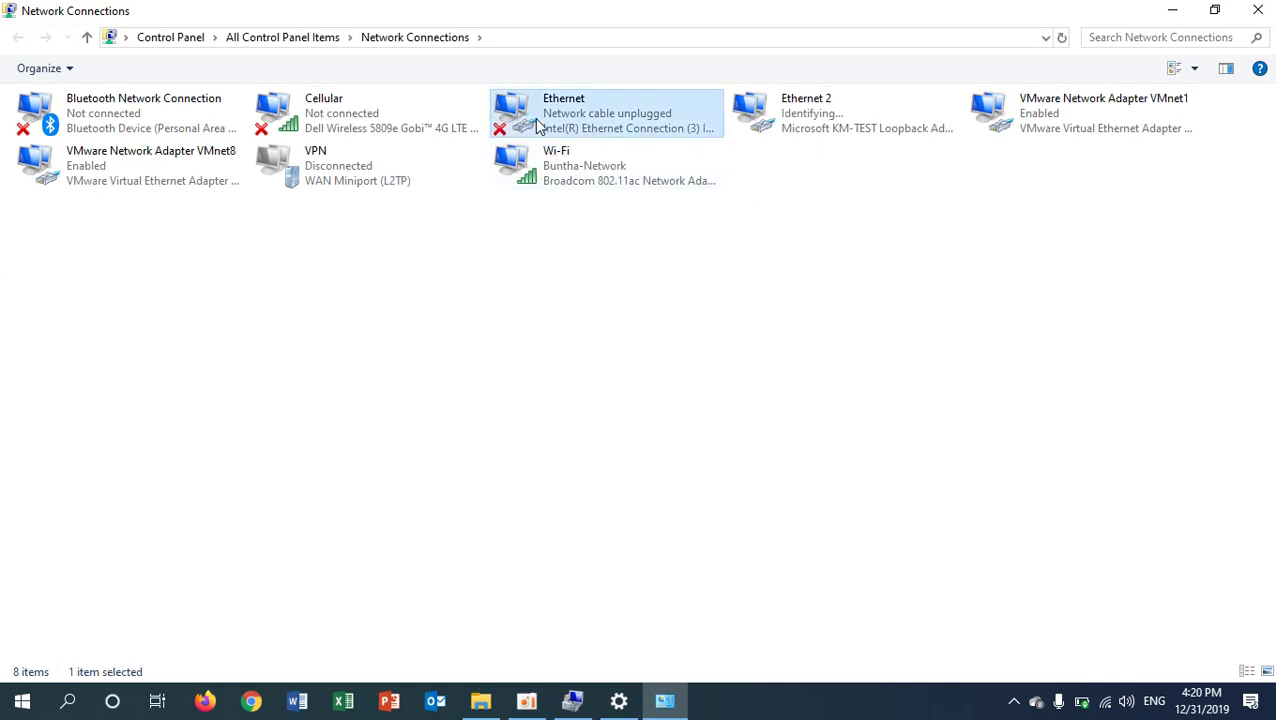
left_click(594, 183)
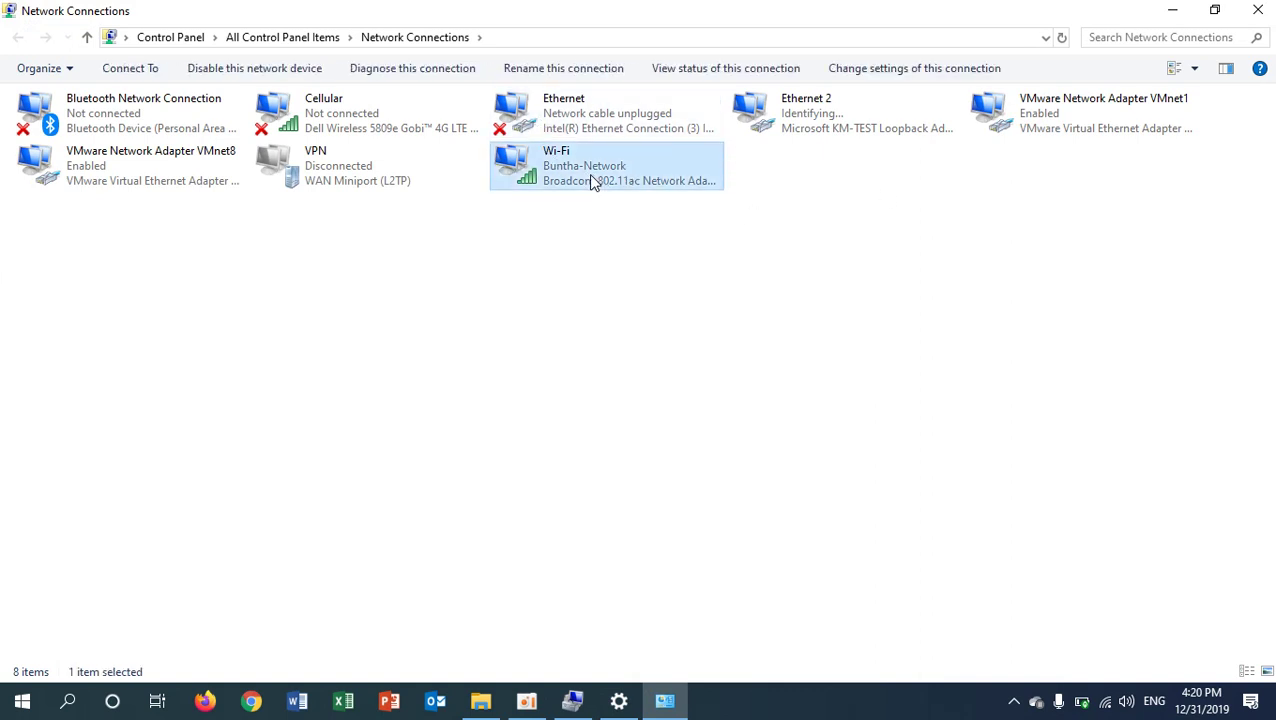
left_click(342, 135)
left_click(100, 155)
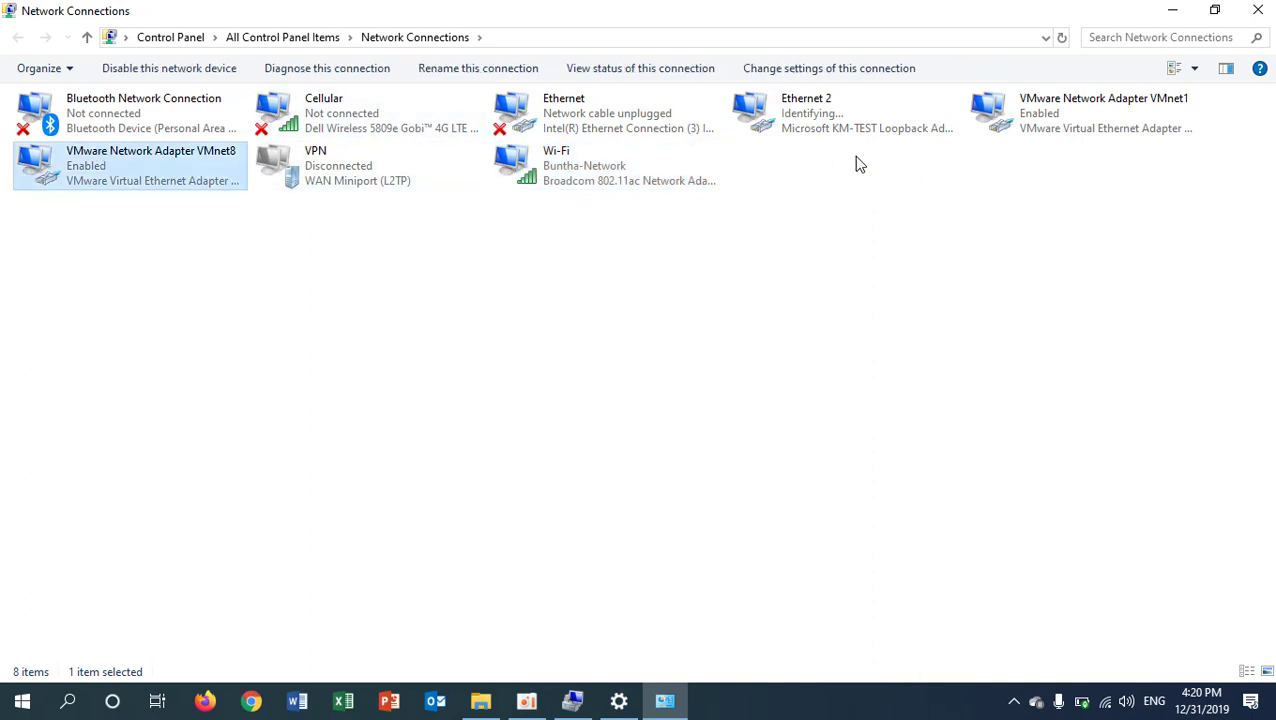
left_click(836, 132)
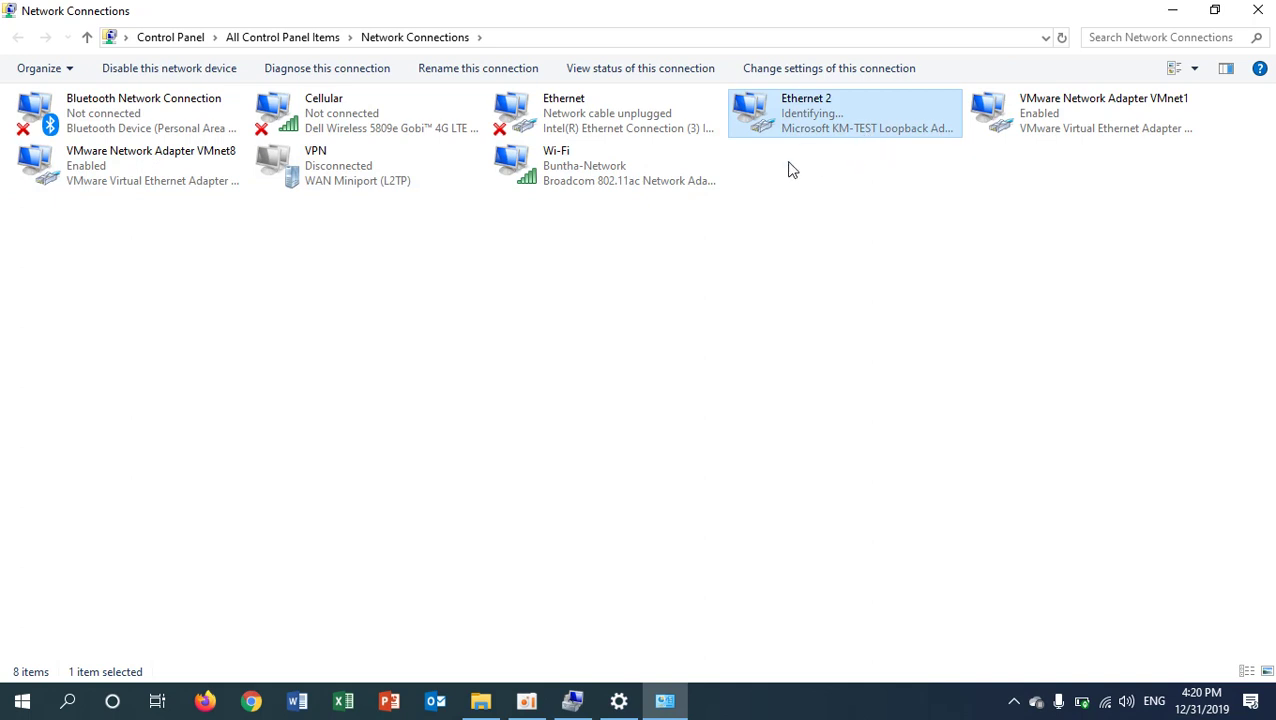
Rename the Ethernet 2 connection to 'Loopback'.
right_click(784, 131)
left_click(838, 283)
type("L")
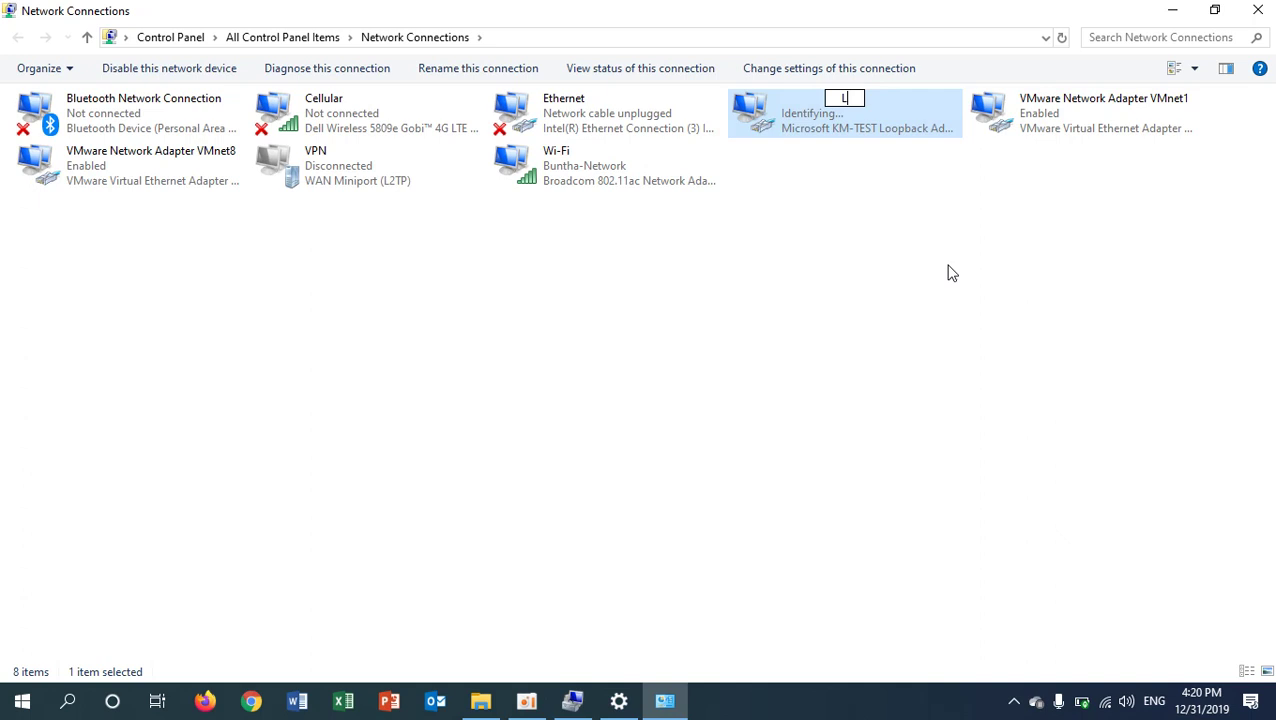
type("oop")
type("bac")
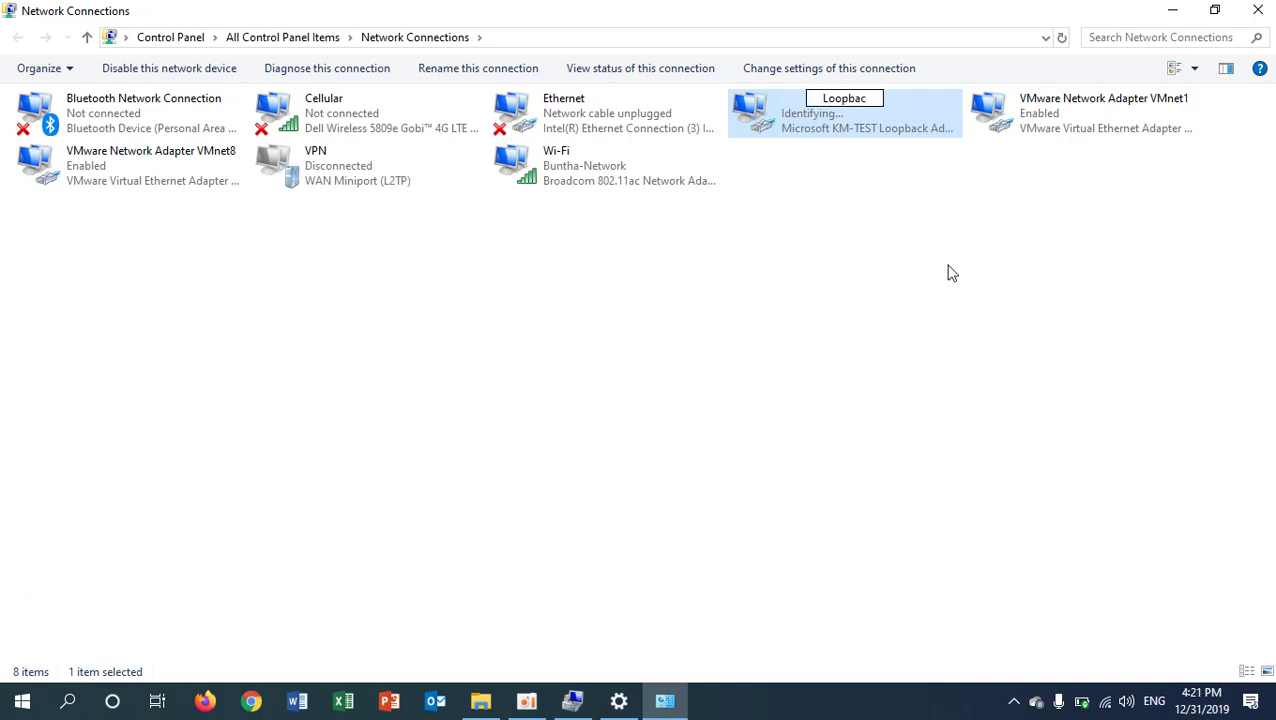
type("k")
key("Return")
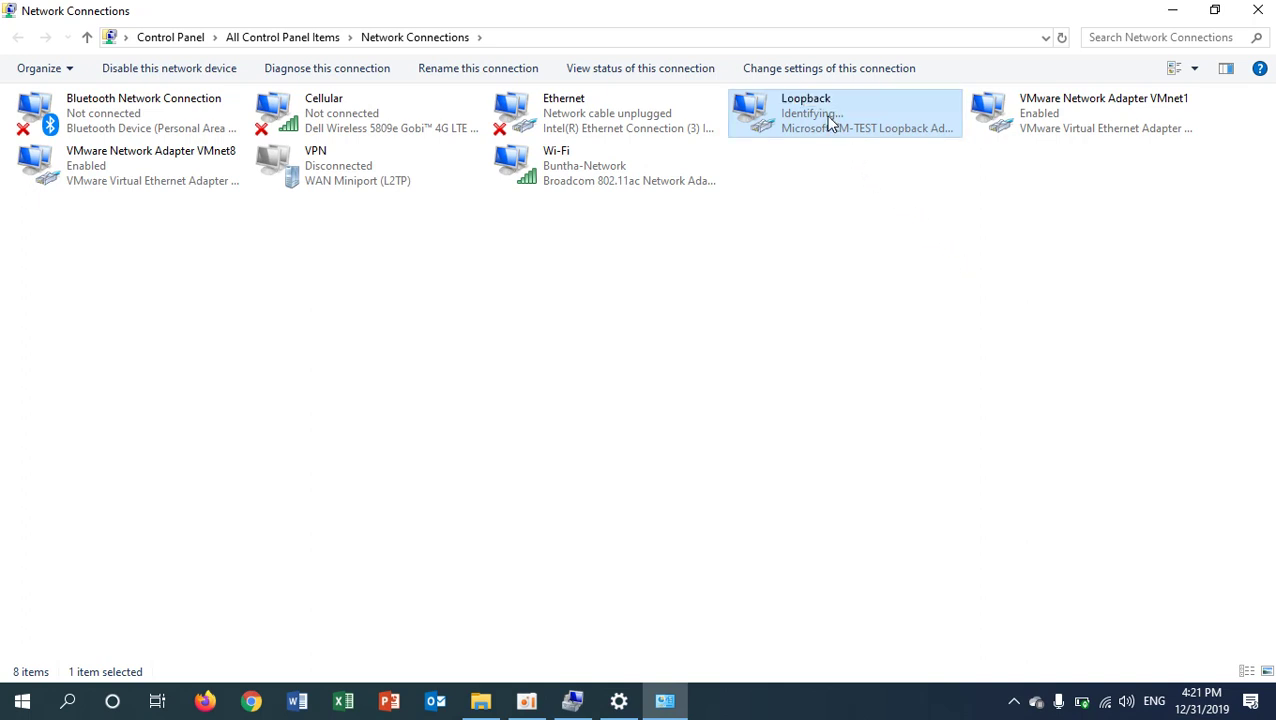